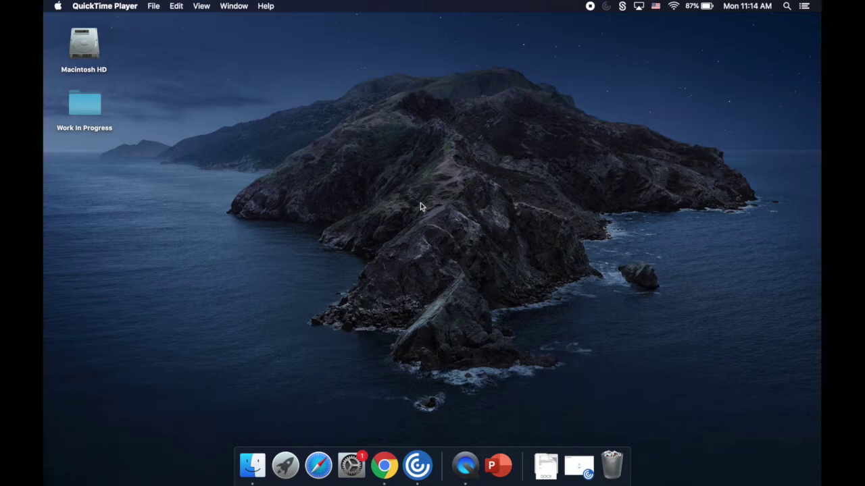
Open Citrix Workspace and sign in by entering the account password.
left_click(417, 465)
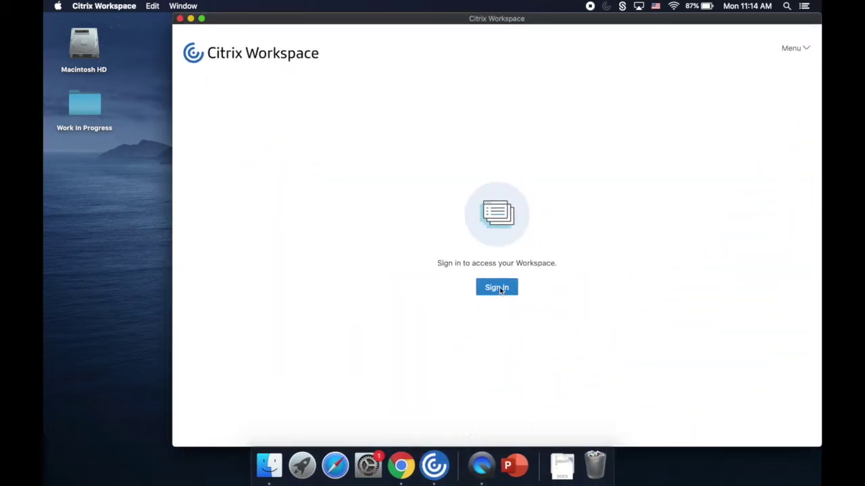
left_click(498, 288)
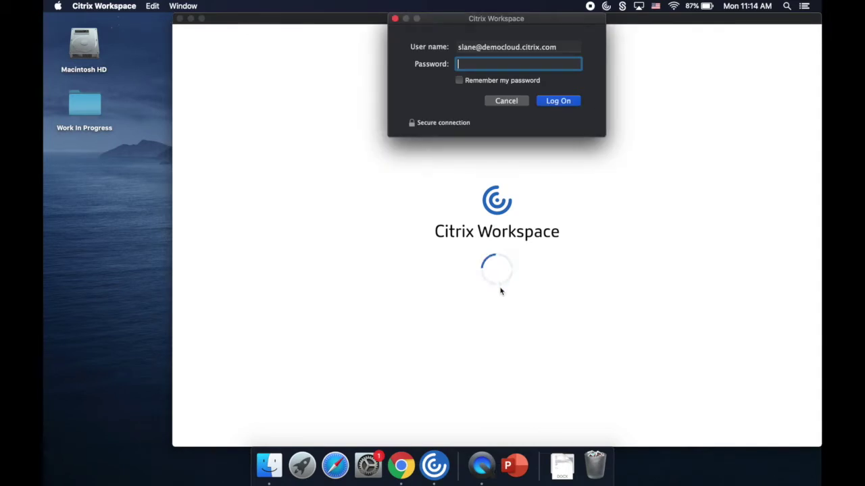
type("••••••••")
key("Return")
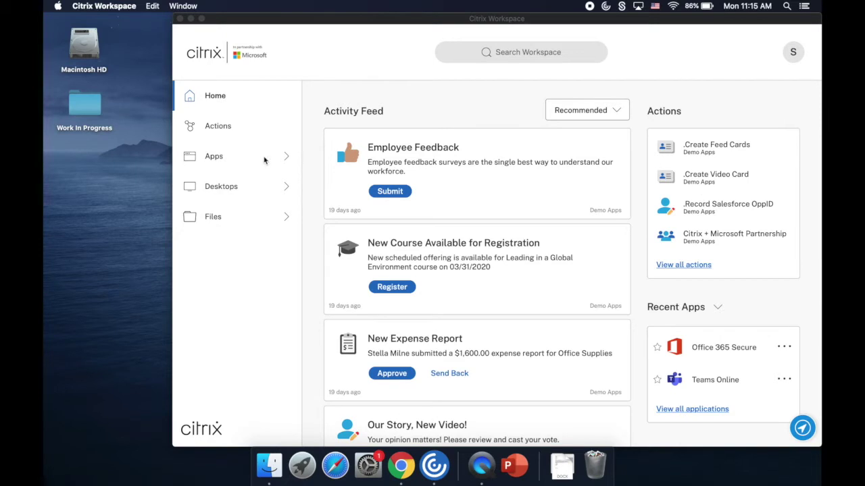
Show the full list of apps available in the workspace.
left_click(264, 160)
left_click(287, 159)
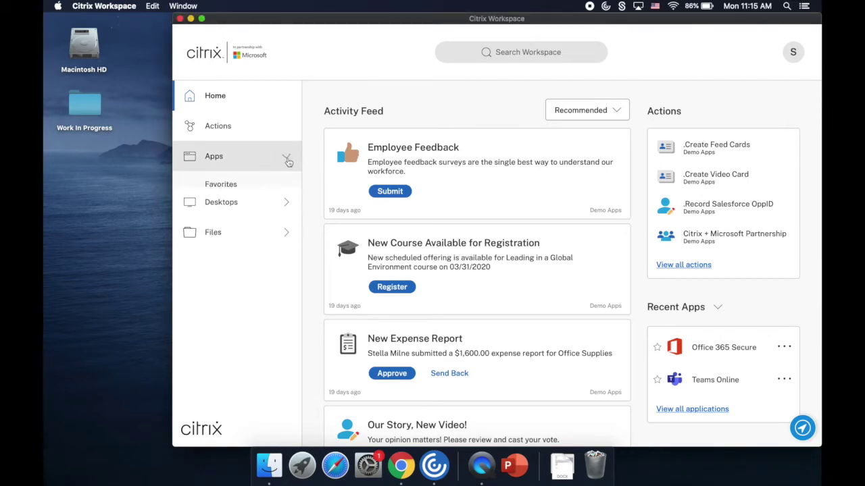
left_click(241, 211)
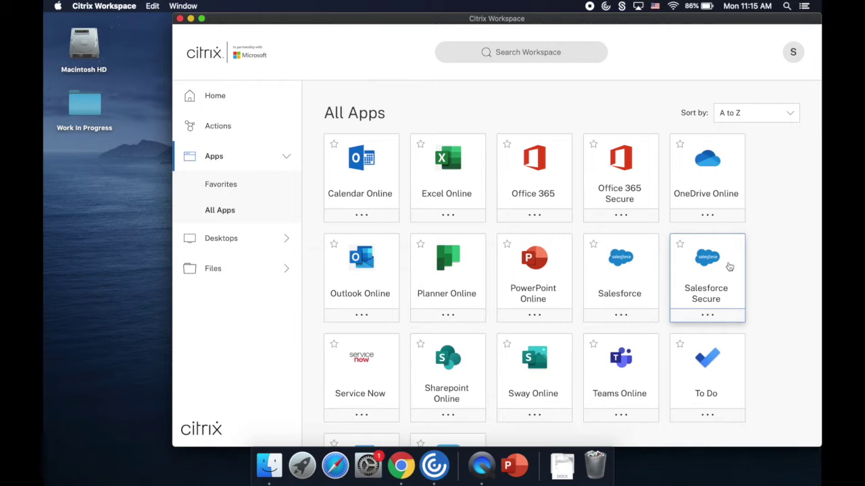
View the list of all desktops and the files stored in OneDrive for Business.
left_click(265, 240)
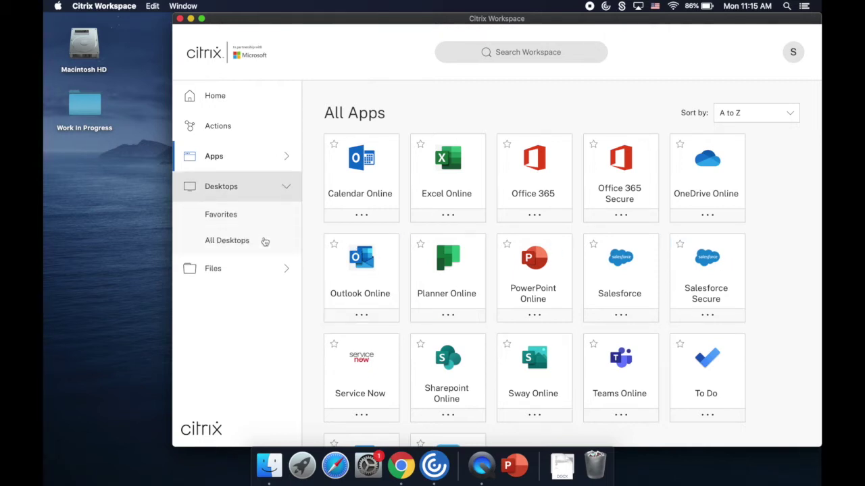
left_click(251, 243)
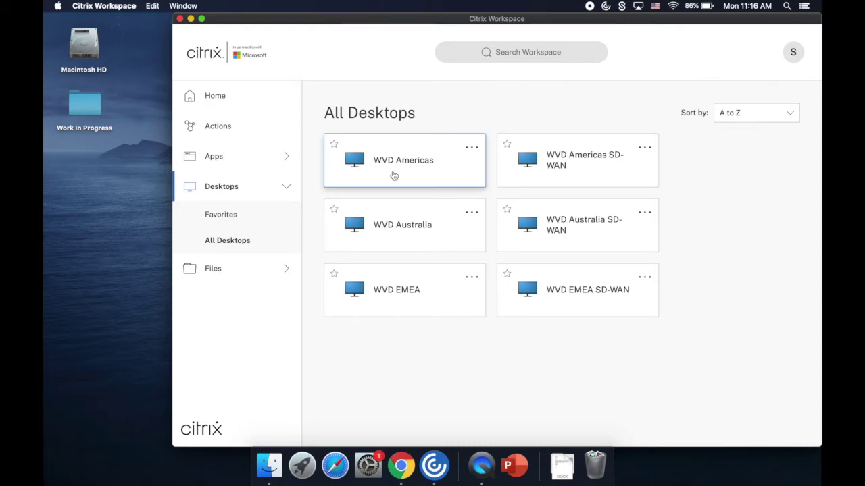
left_click(256, 270)
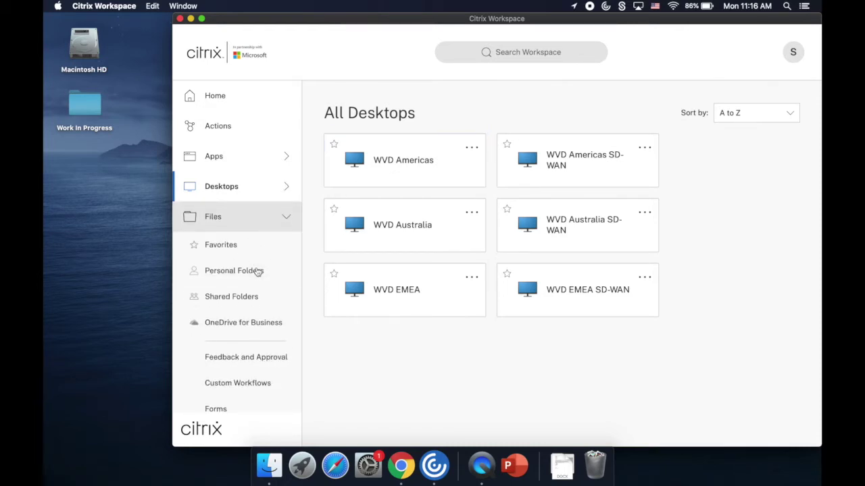
left_click(241, 324)
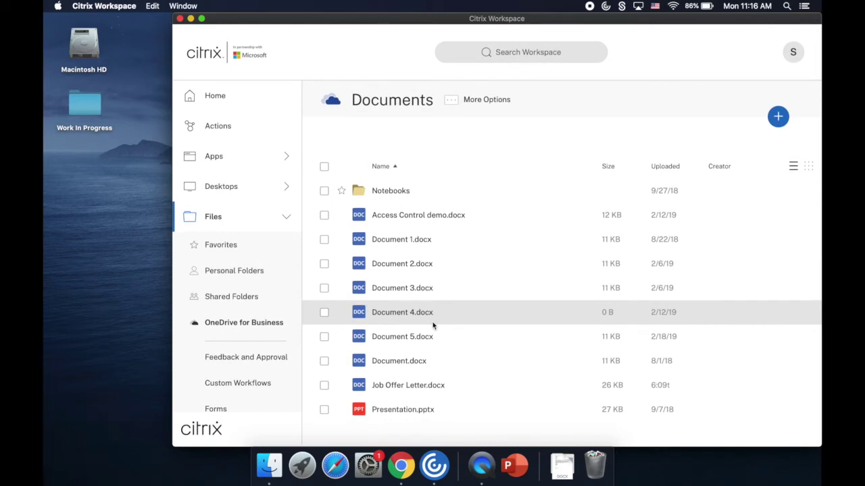
Return to the workspace home page and launch the WVD Americas desktop from the recent desktops.
left_click(226, 108)
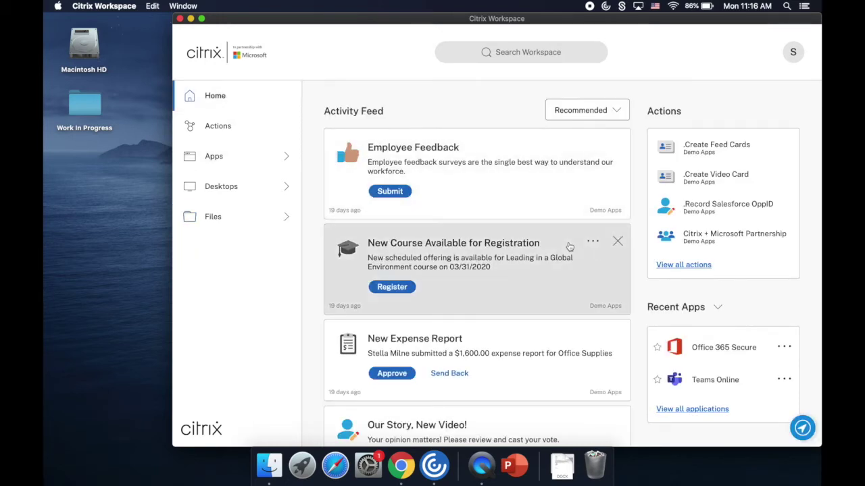
scroll(717, 318, "down", 2)
scroll(717, 327, "down", 10)
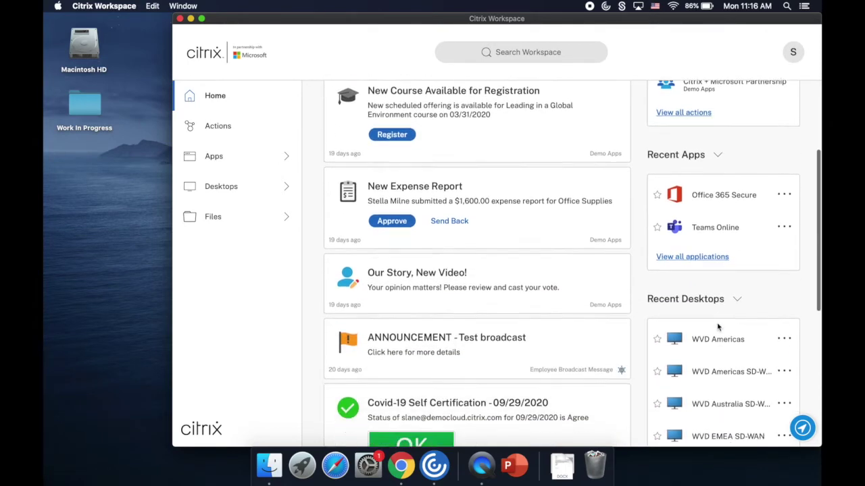
scroll(717, 327, "up", 2)
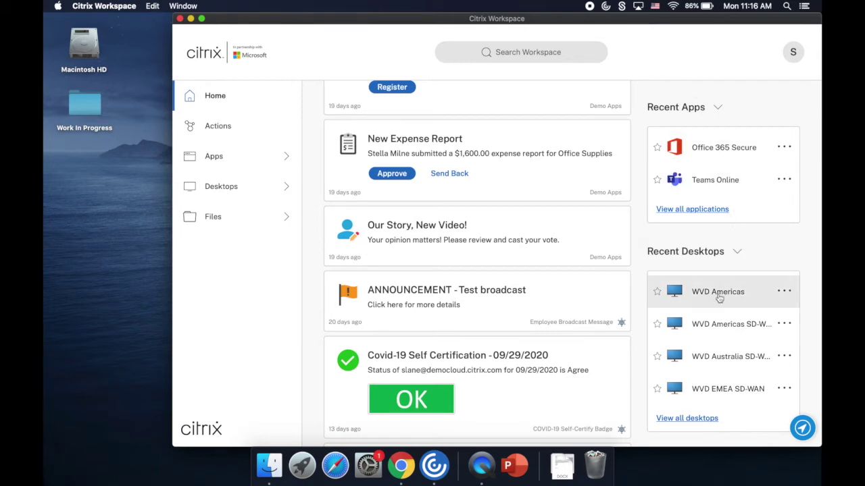
left_click(720, 298)
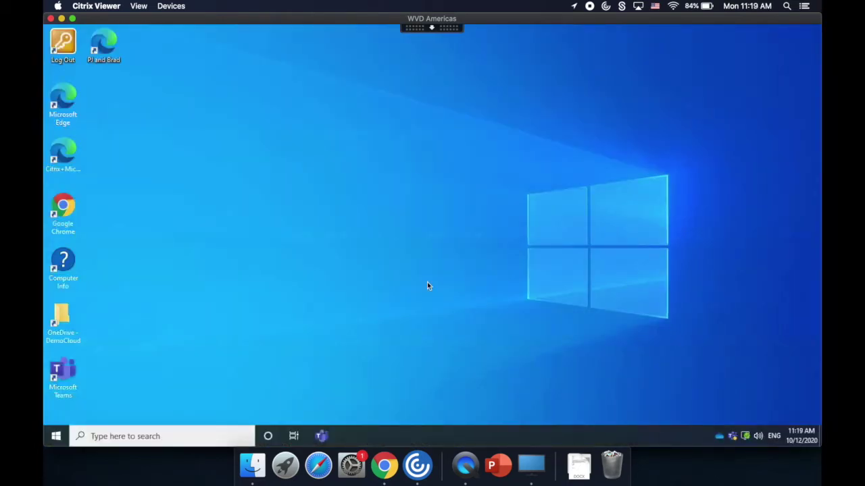
Run winver on the virtual desktop to check the Windows version, and dismiss its information window.
left_click(58, 438)
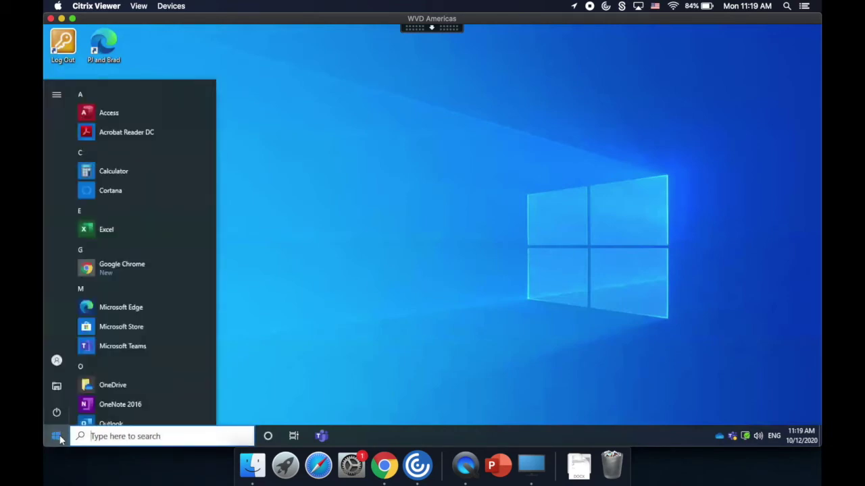
type("win")
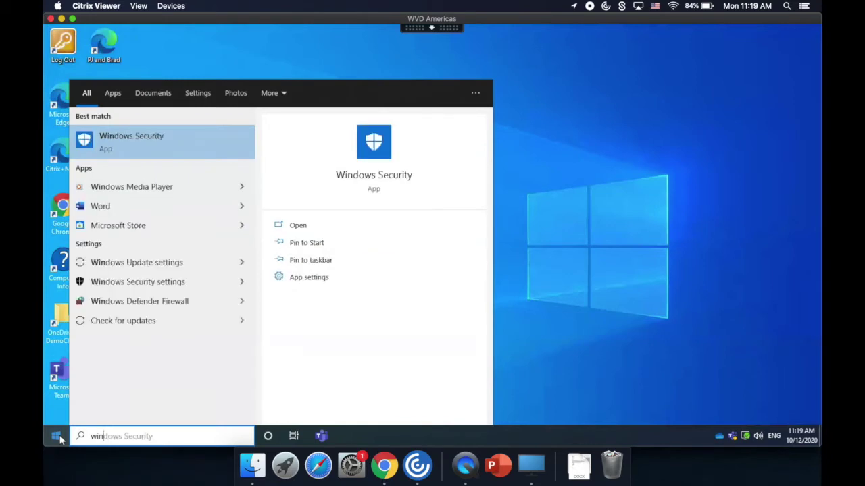
type("ver")
key("Return")
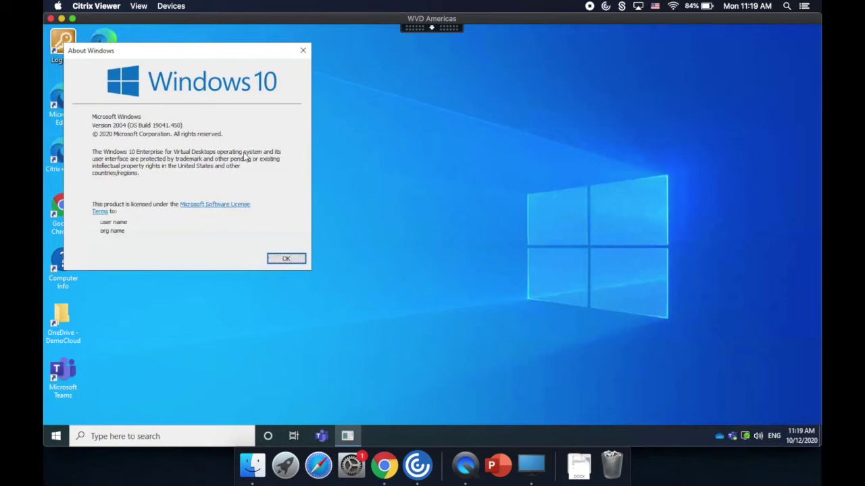
left_click(302, 53)
Search for whatsmyip in Microsoft Edge, check the session's IP details on whatismyip-address.com, and close the browser.
double_click(70, 98)
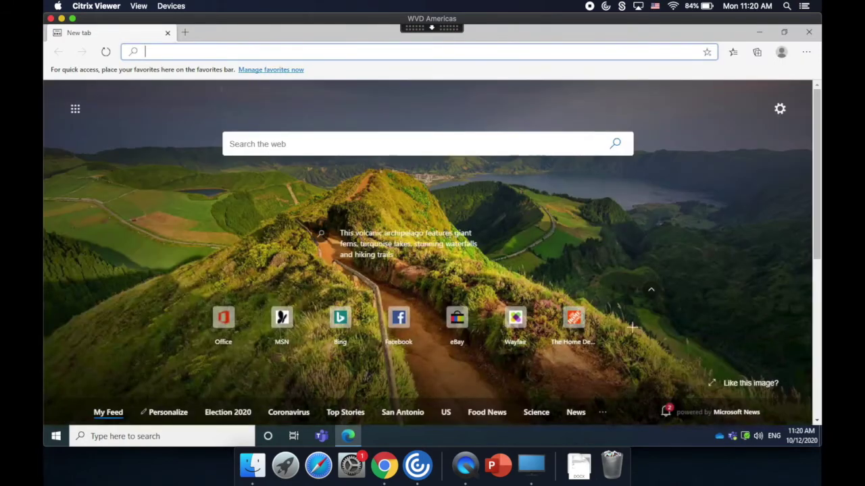
type("whatsmyip")
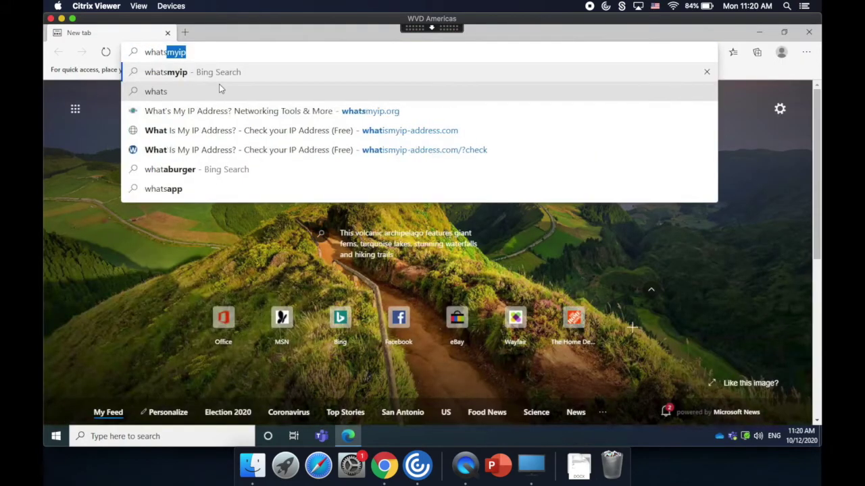
key("Return")
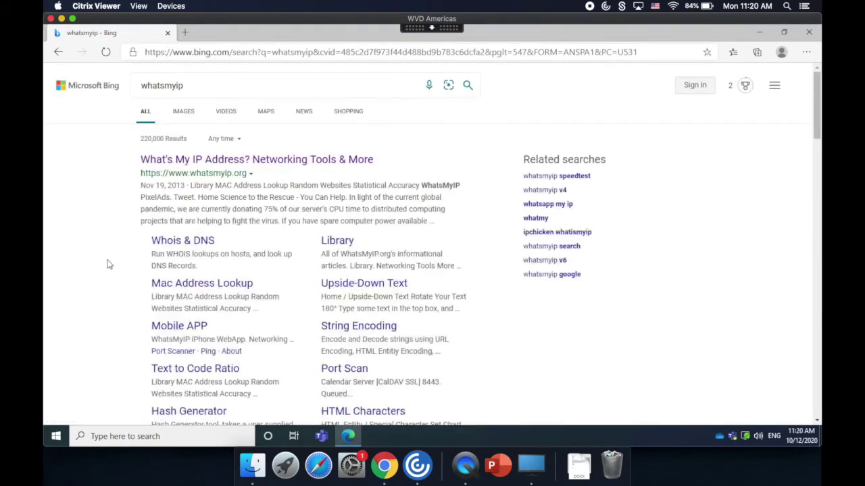
scroll(108, 264, "down", 15)
scroll(108, 264, "up", 5)
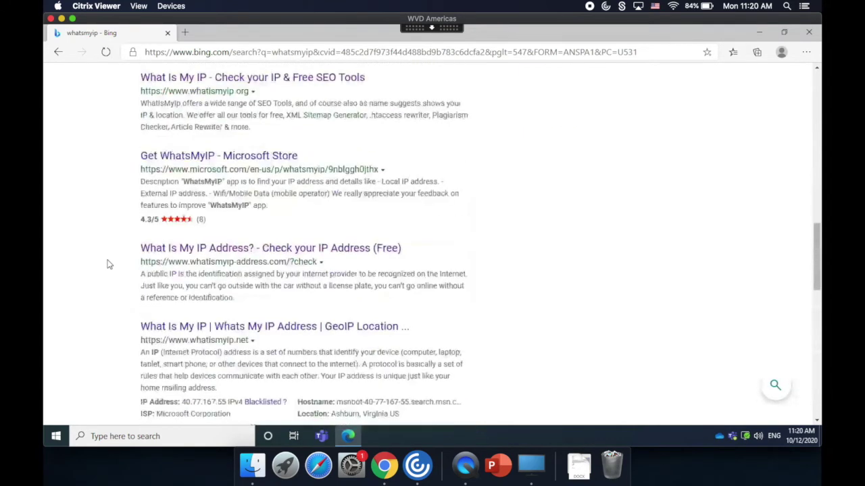
left_click(256, 252)
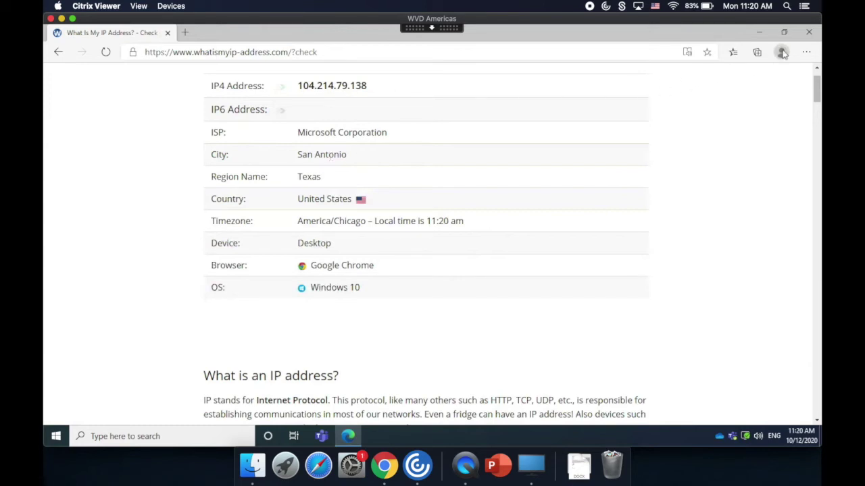
left_click(810, 33)
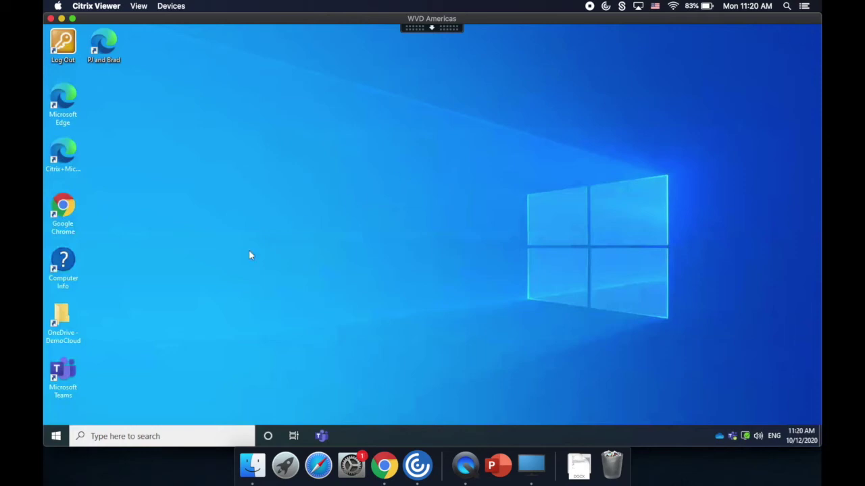
Open Job Offer Letter from the OneDrive - DemoCloud folder, and minimize the document.
double_click(61, 314)
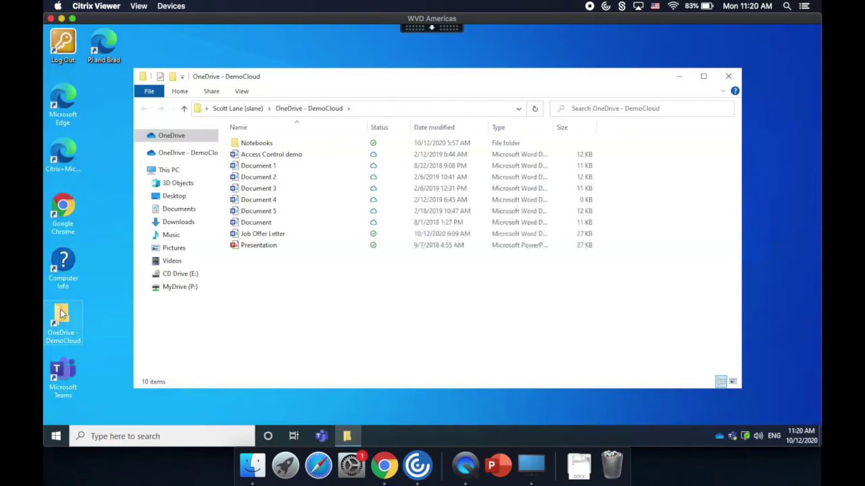
double_click(256, 239)
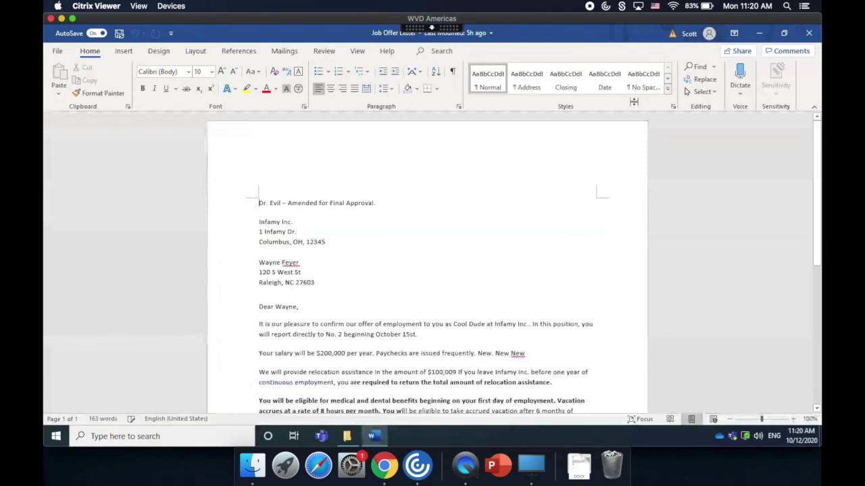
left_click(759, 33)
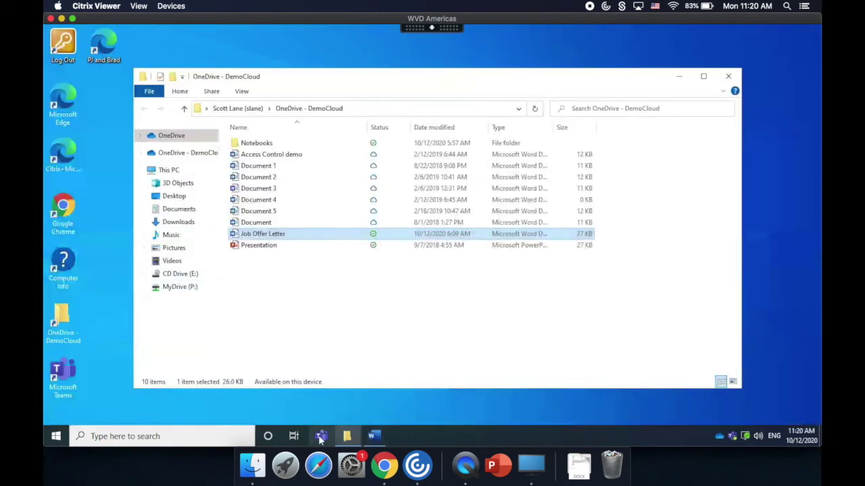
Open Microsoft Teams, display its version information, and minimize it.
left_click(322, 436)
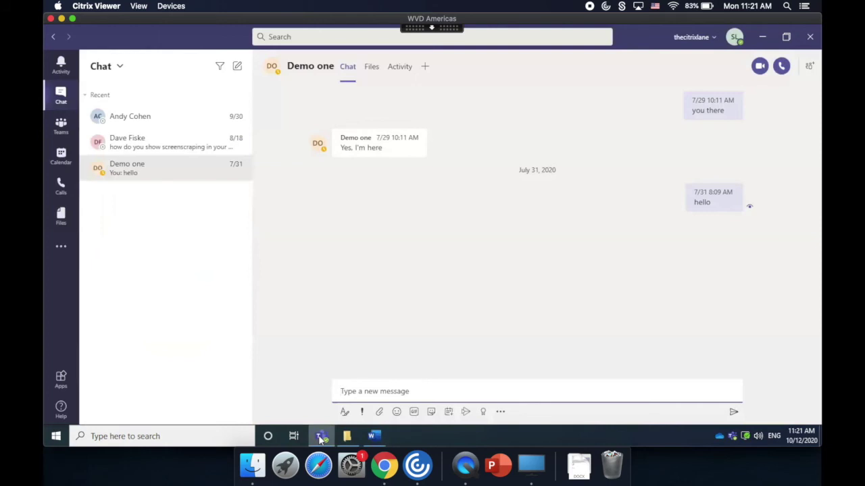
left_click(734, 40)
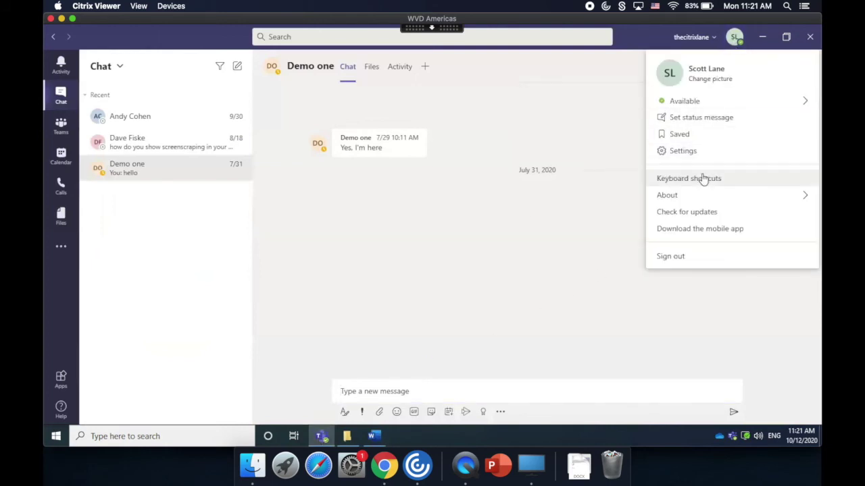
mouse_move(681, 199)
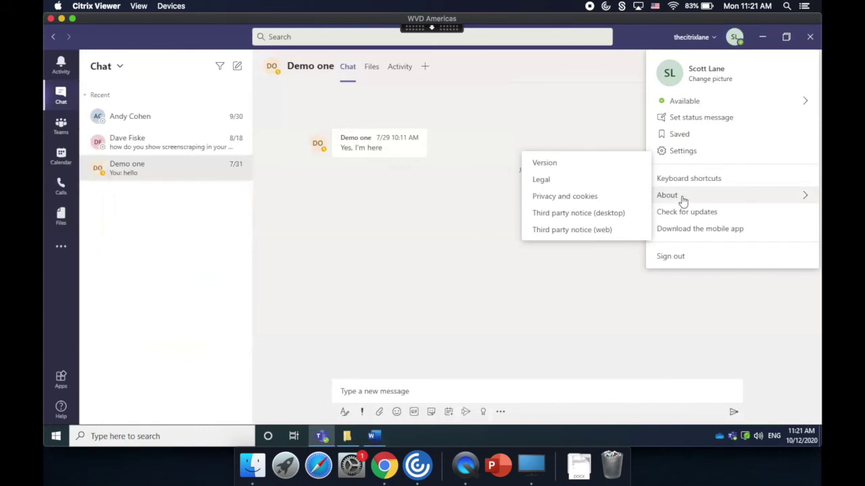
left_click(565, 169)
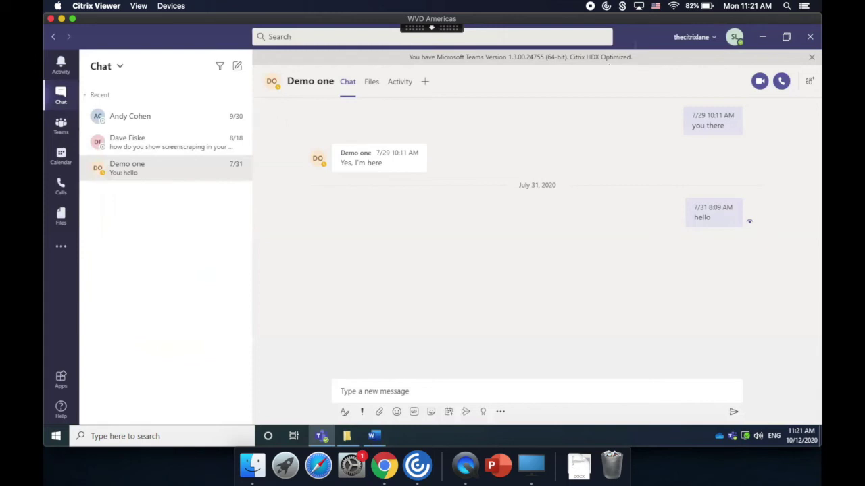
left_click(735, 39)
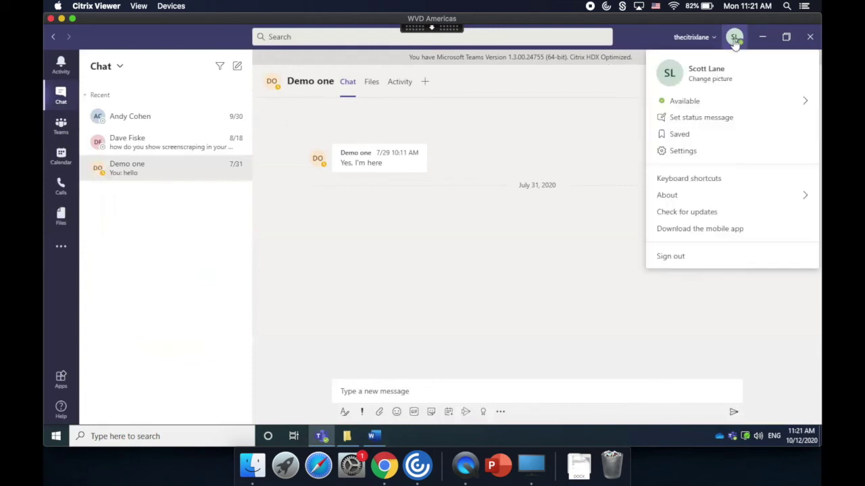
left_click(491, 98)
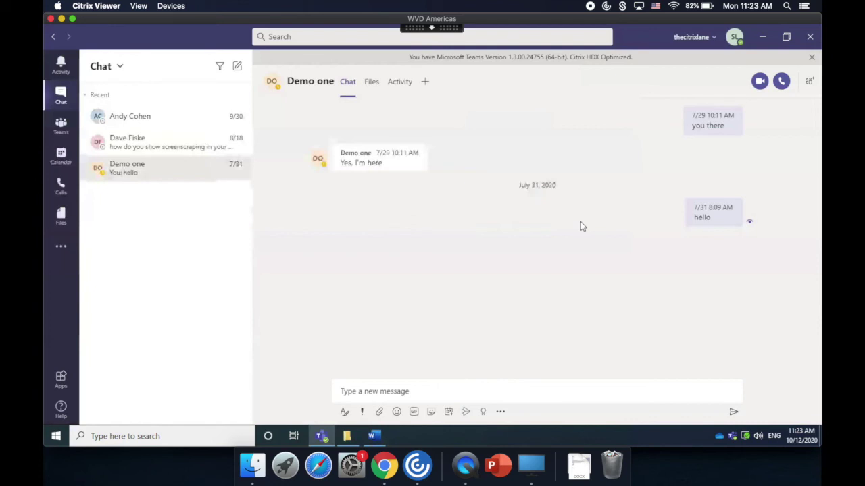
left_click(762, 37)
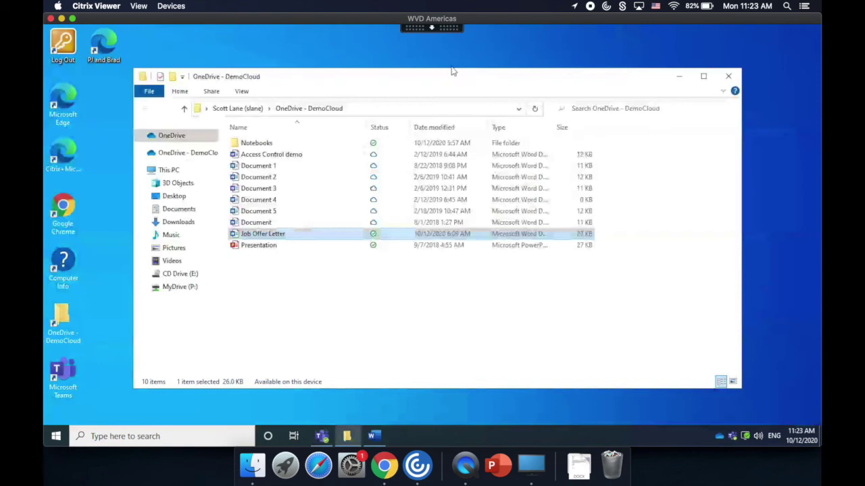
Expand the virtual desktop to full screen and play the video from the PJ and Brad shortcut with the volume raised.
left_click(73, 19)
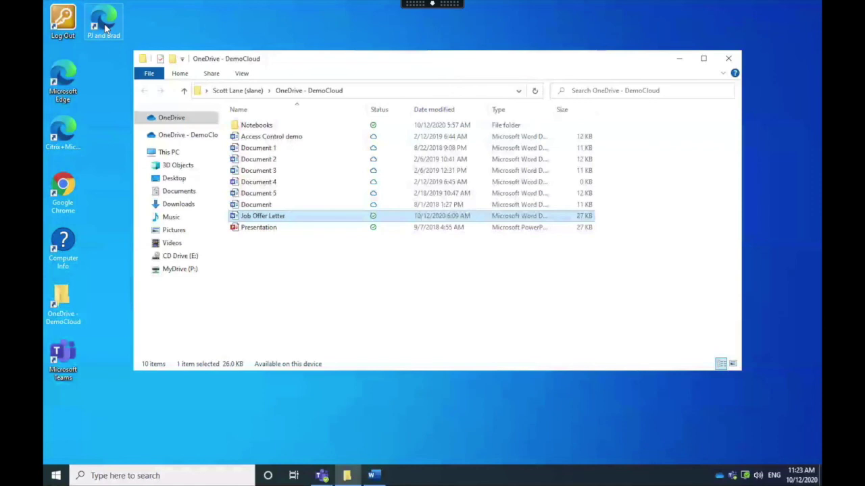
double_click(105, 27)
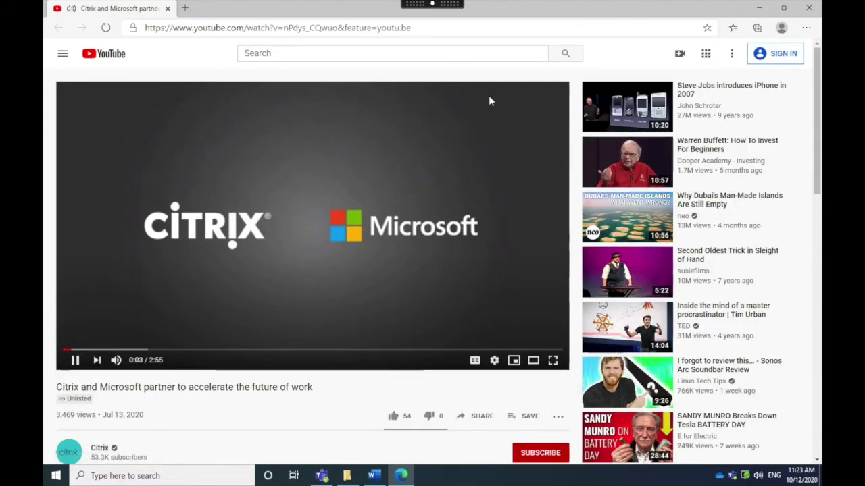
key("XF86AudioRaiseVolume")
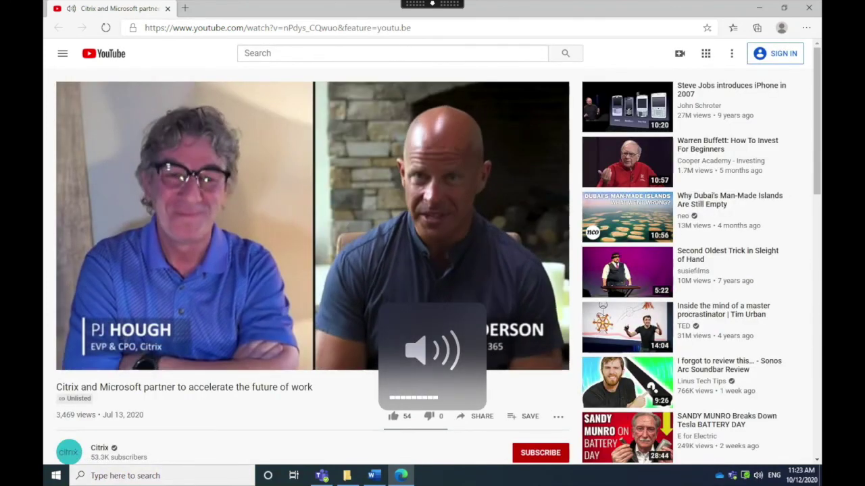